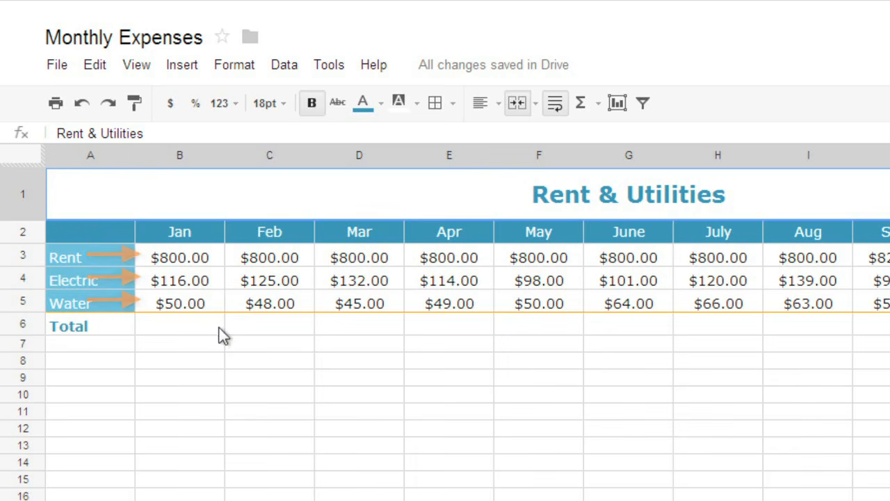
# - Total January's rent, electric and water in B6 with the formula =B3+B4+B5
pyautogui.click(215, 327)
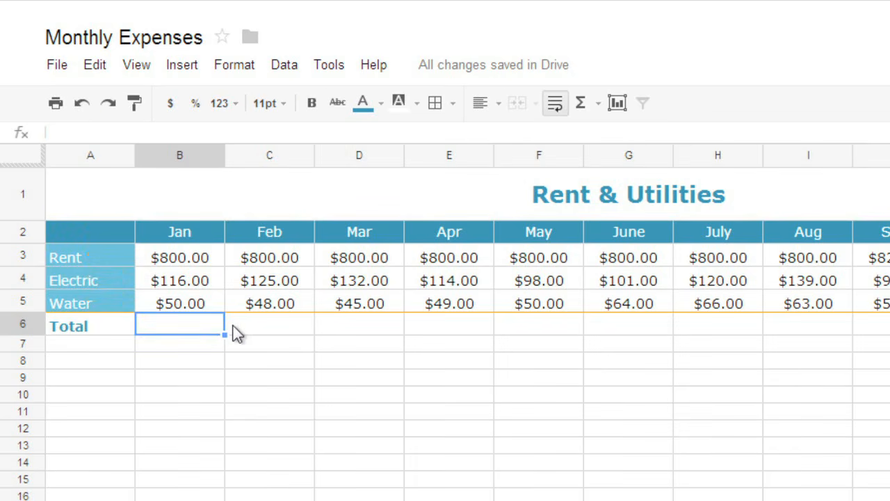
pyautogui.write('=')
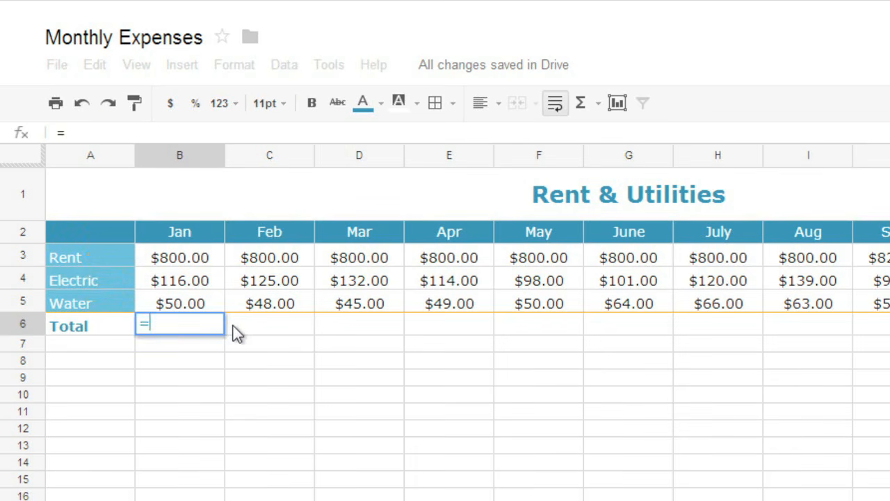
pyautogui.click(205, 263)
pyautogui.write('+')
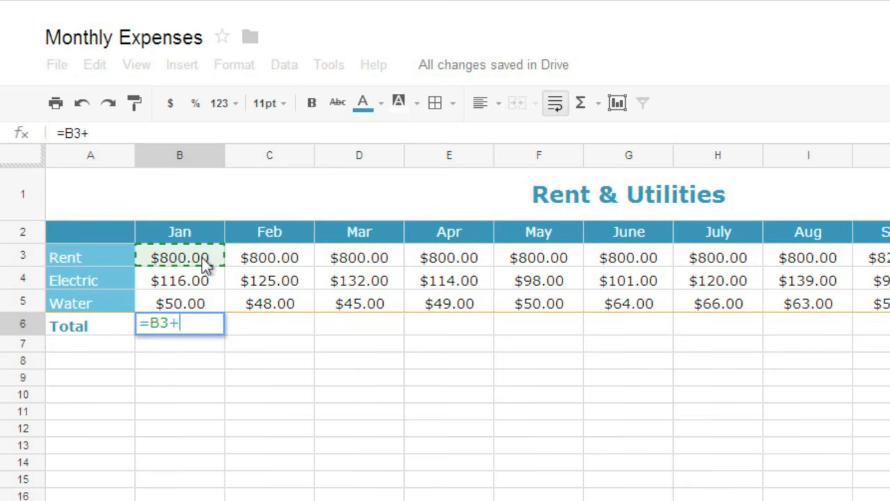
pyautogui.click(210, 286)
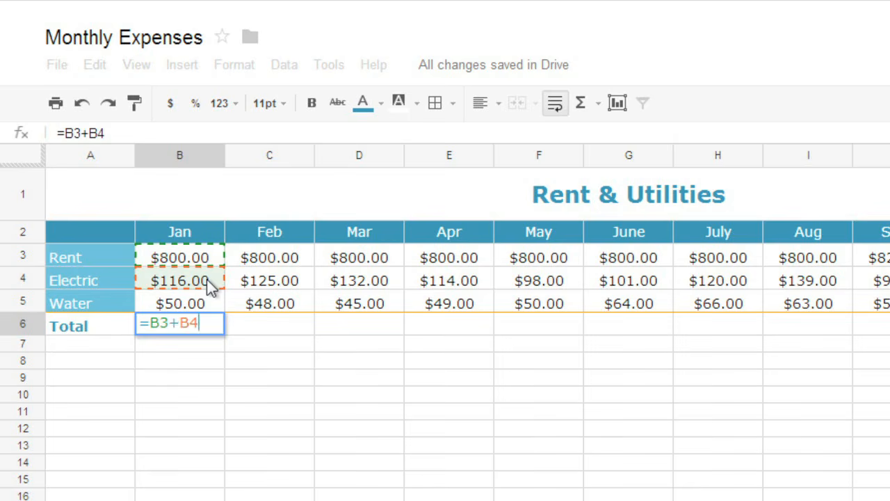
pyautogui.write('+')
pyautogui.click(214, 305)
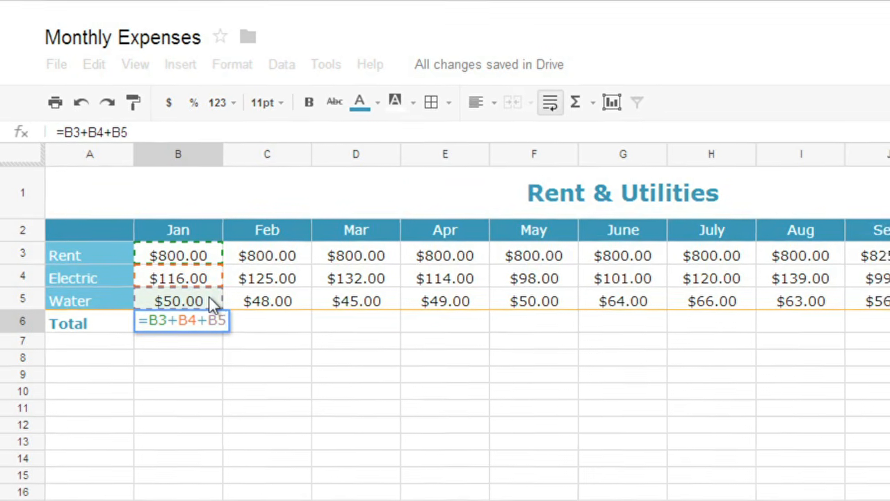
pyautogui.press('Return')
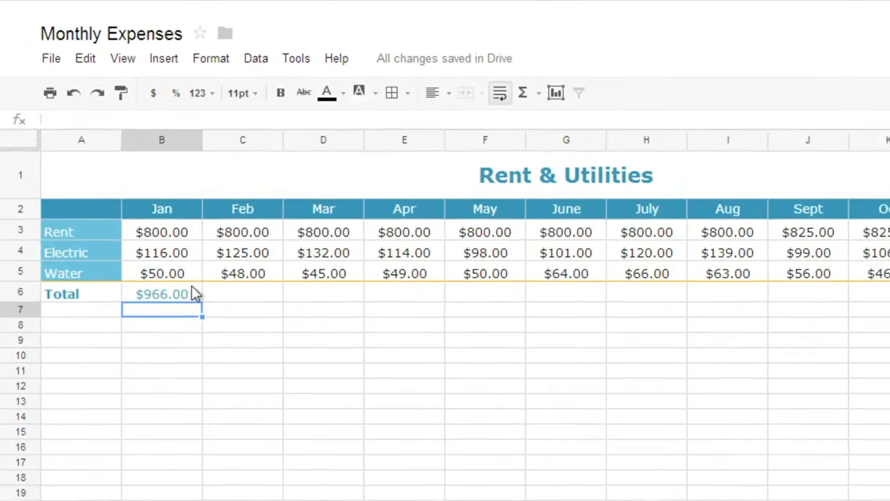
# - Copy the January total formula across the Total row through December
pyautogui.click(210, 320)
pyautogui.moveTo(194, 290); pyautogui.dragTo(270, 294)
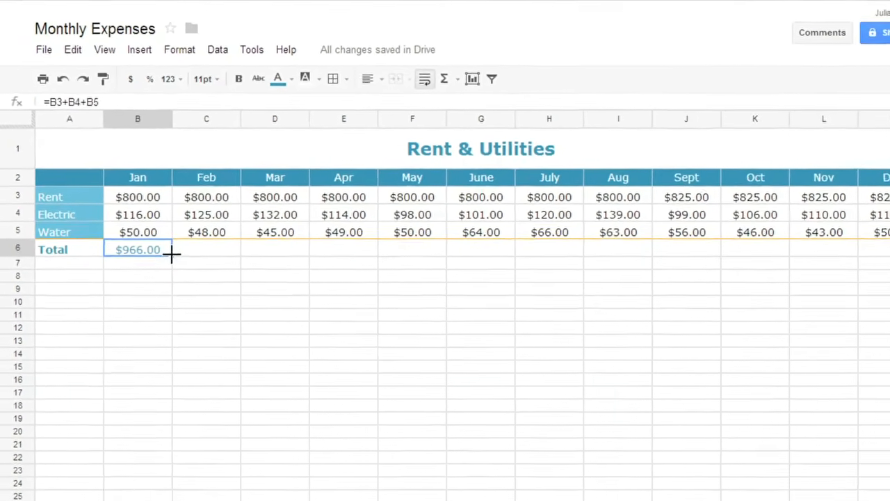
pyautogui.moveTo(229, 247); pyautogui.dragTo(827, 237)
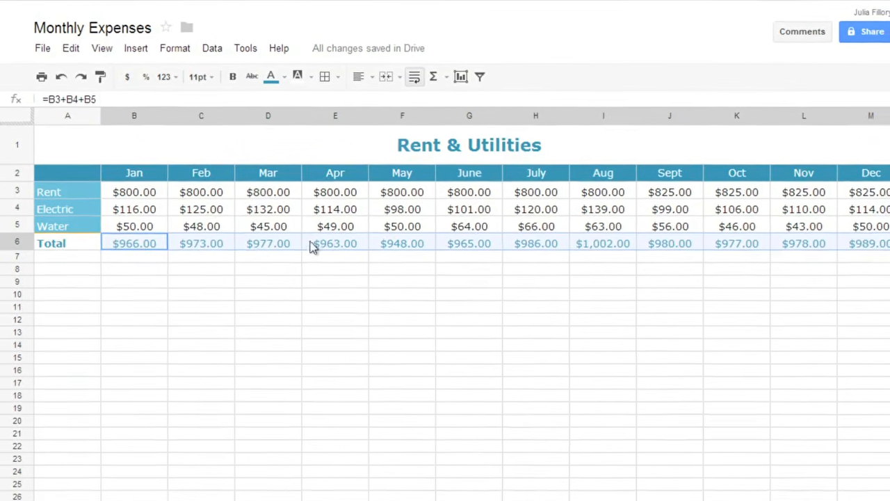
# - Examine the cell references in the copied total formulas for February, March and April
pyautogui.doubleClick(230, 241)
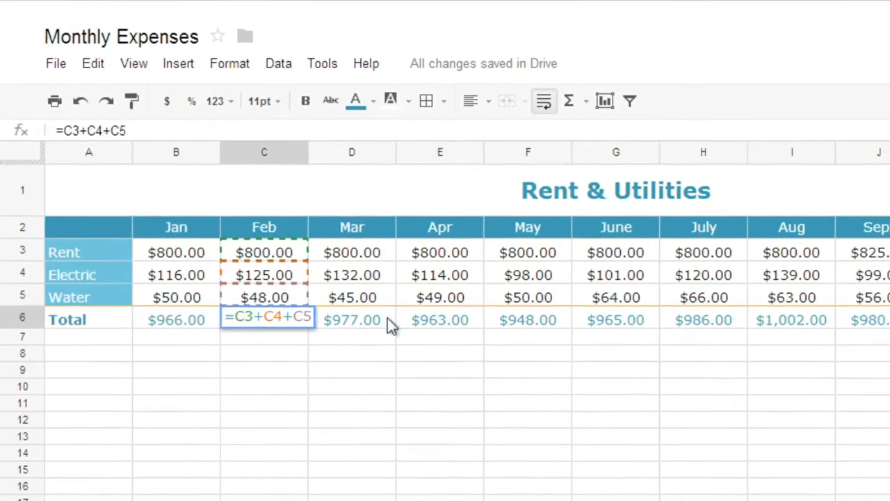
pyautogui.doubleClick(387, 318)
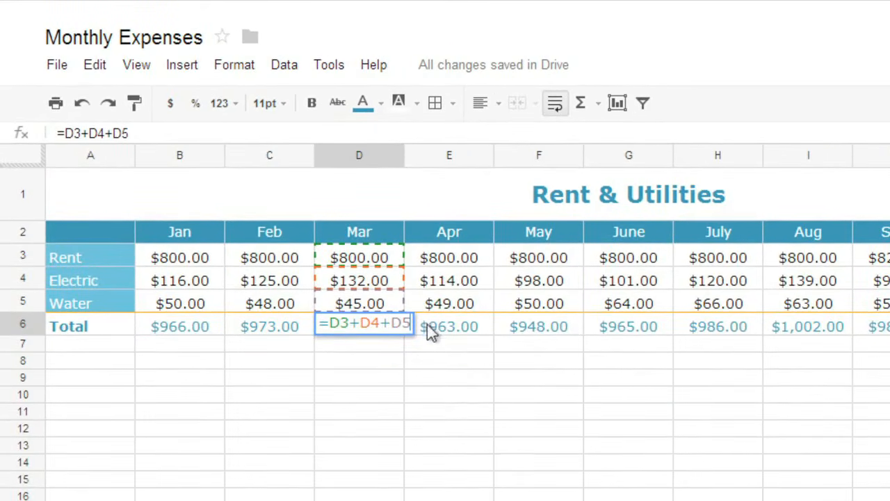
pyautogui.doubleClick(484, 325)
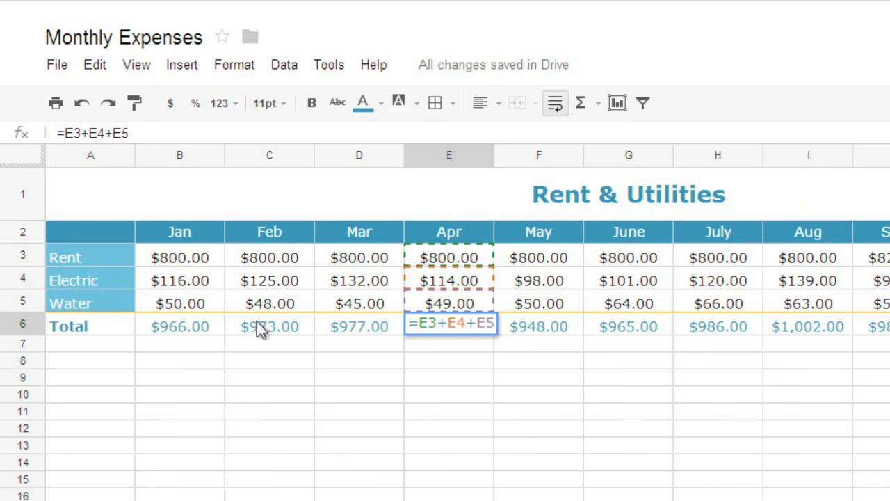
# - Compare the relative references in the Total row formulas from January through May
pyautogui.click(220, 321)
pyautogui.doubleClick(220, 320)
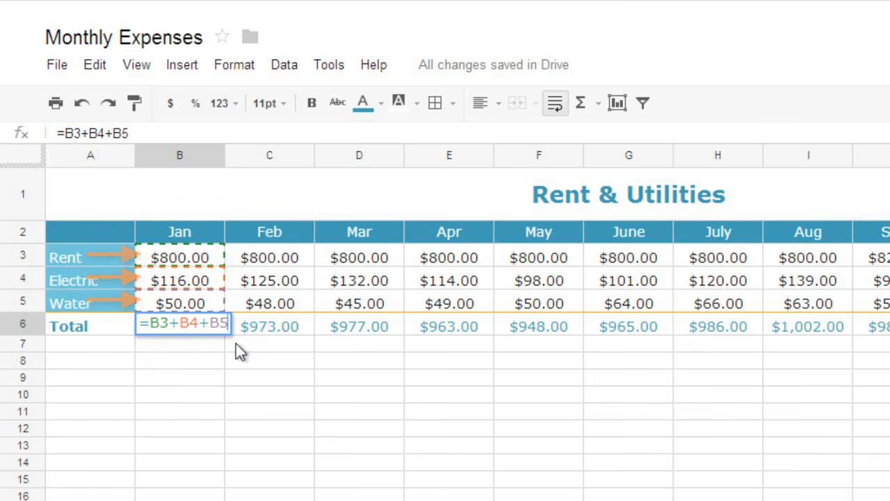
pyautogui.click(302, 326)
pyautogui.doubleClick(303, 327)
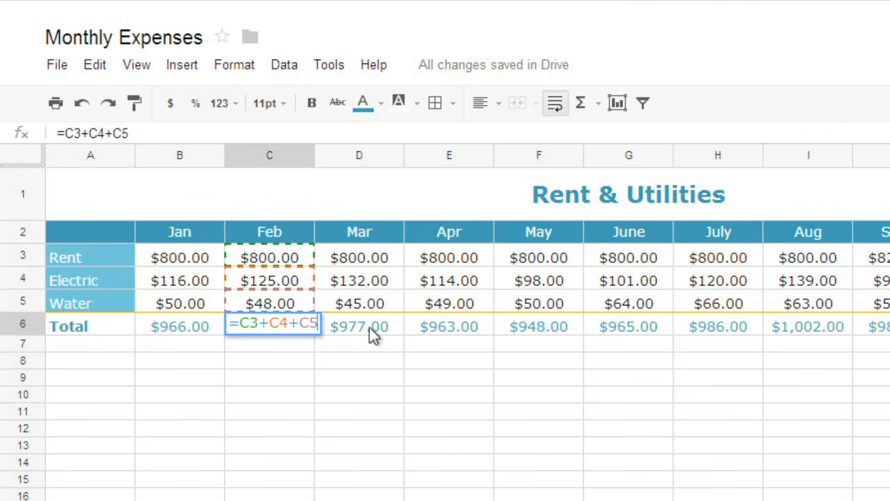
pyautogui.doubleClick(393, 327)
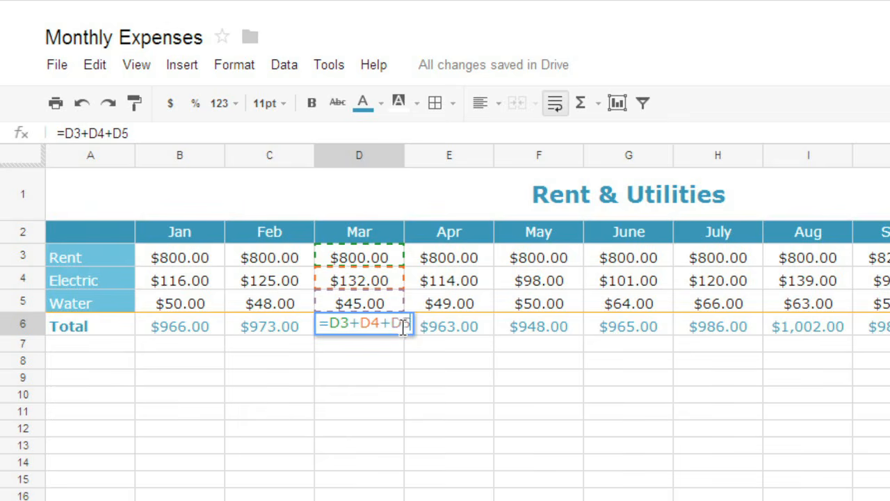
pyautogui.click(487, 328)
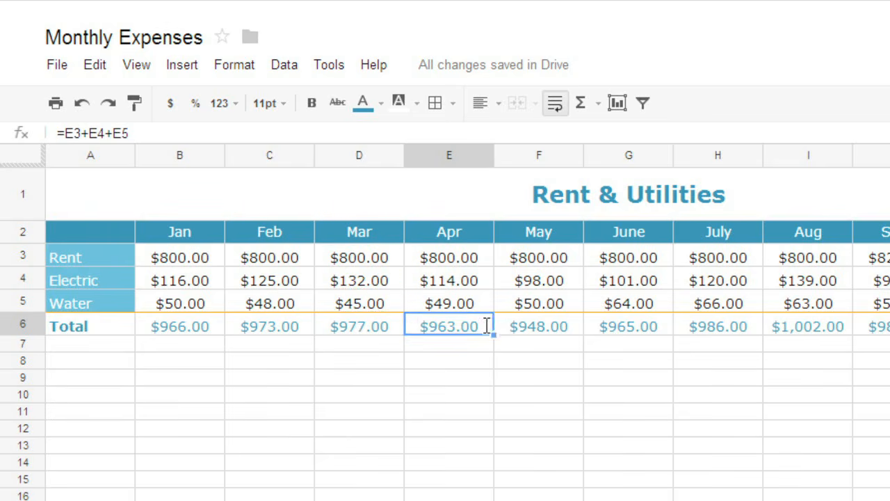
pyautogui.doubleClick(485, 325)
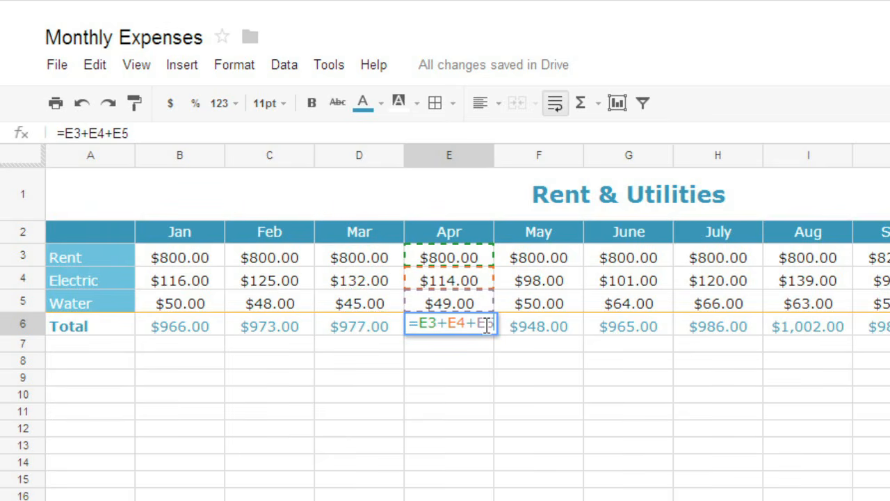
pyautogui.click(573, 324)
pyautogui.doubleClick(572, 325)
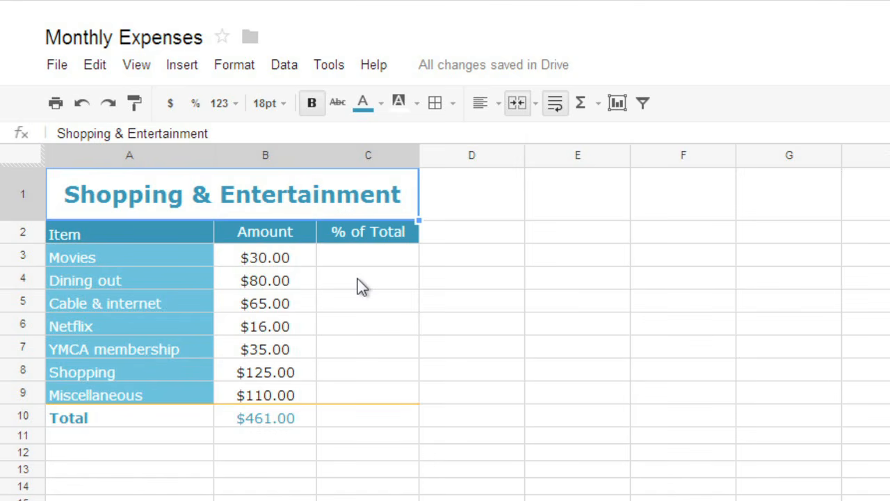
# - Enter =B3/B10 in C3 as the Movies share of the total and copy it down through the Miscellaneous row
pyautogui.click(304, 257)
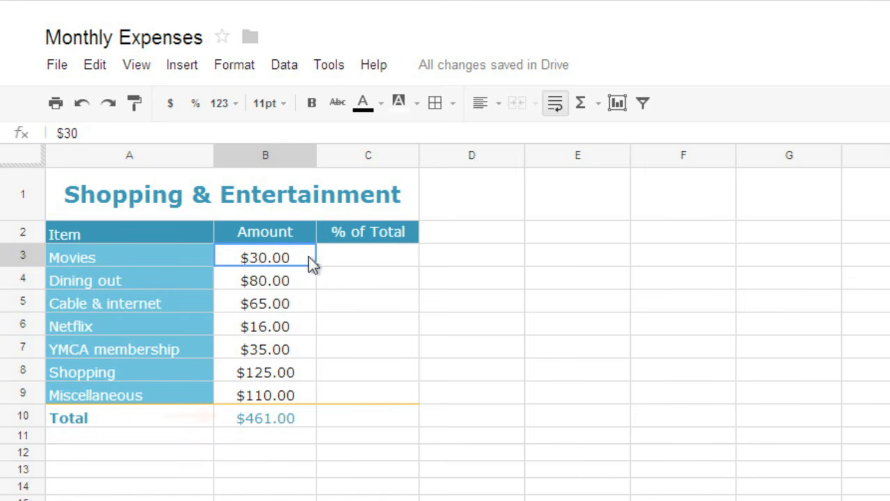
pyautogui.click(395, 260)
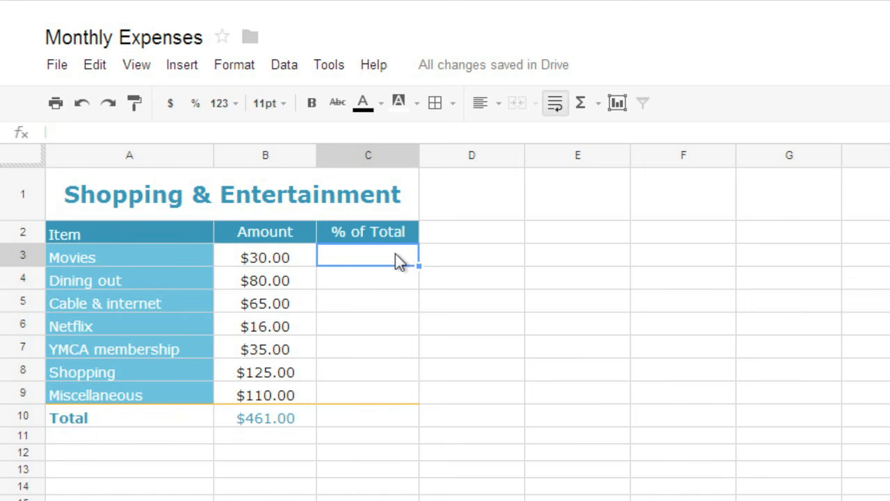
pyautogui.write('=')
pyautogui.click(307, 261)
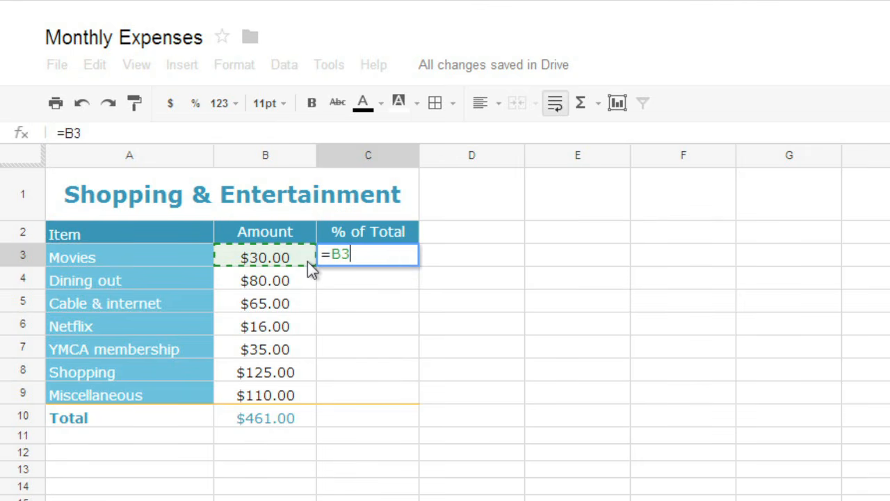
pyautogui.write('/')
pyautogui.click(305, 417)
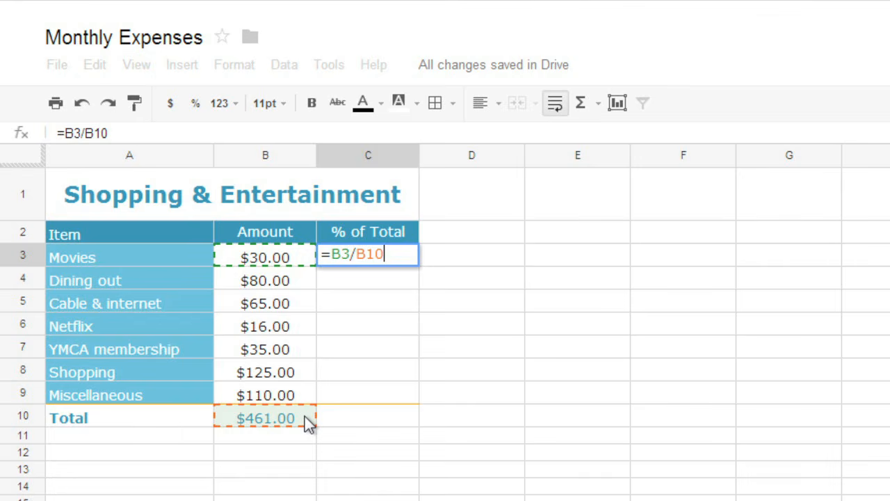
pyautogui.press('Return')
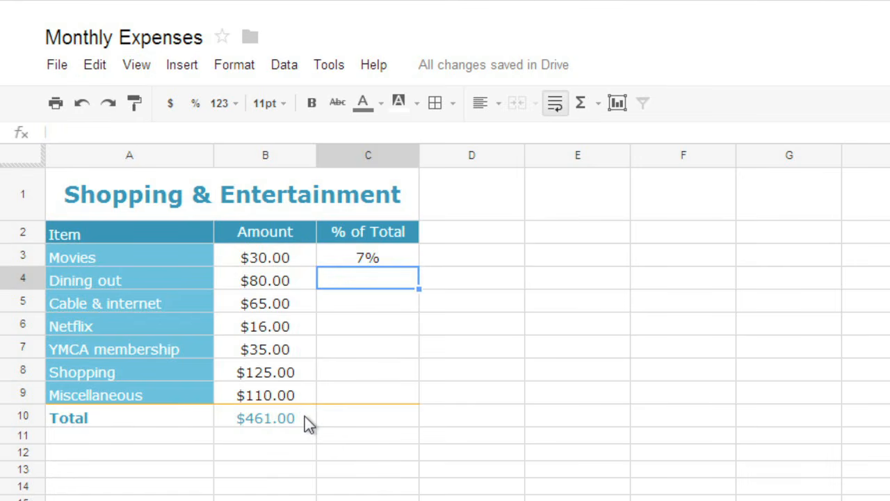
pyautogui.click(393, 262)
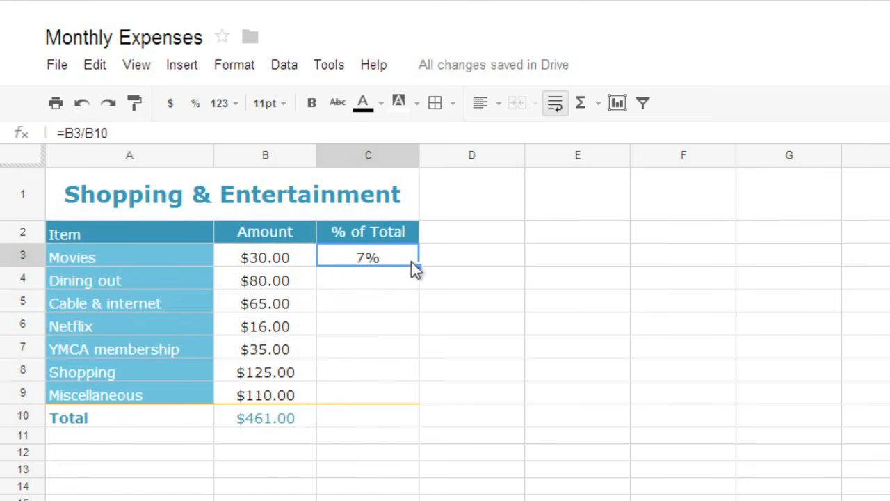
pyautogui.moveTo(415, 263); pyautogui.dragTo(417, 391)
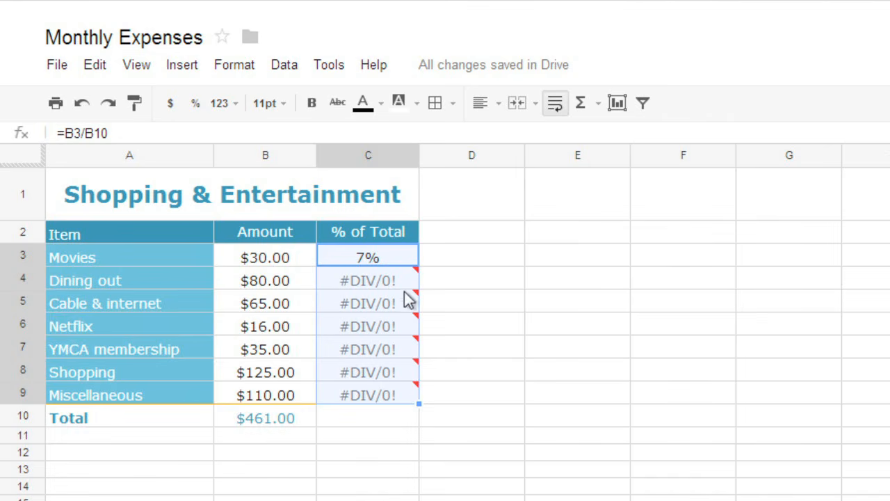
# - Examine which cells the % of Total formulas reference in the Movies, Dining out, Cable & internet and Netflix rows
pyautogui.doubleClick(402, 256)
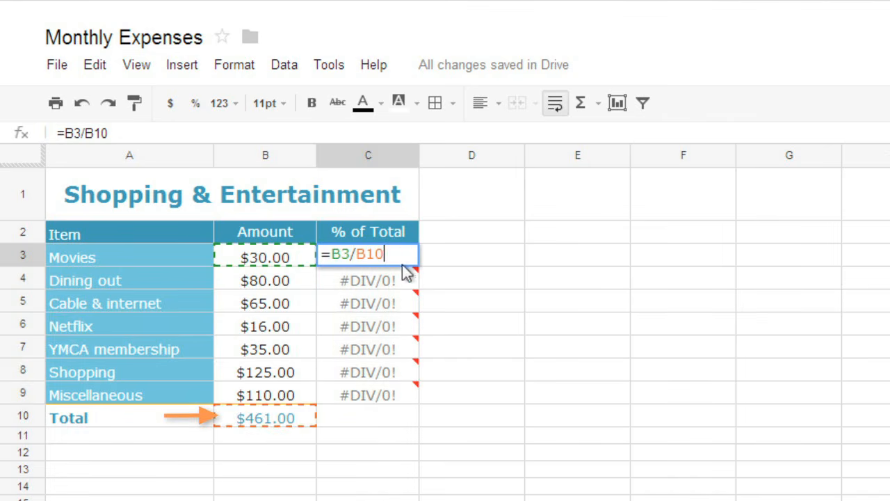
pyautogui.moveTo(411, 282)
pyautogui.press('Return')
pyautogui.doubleClick(411, 282)
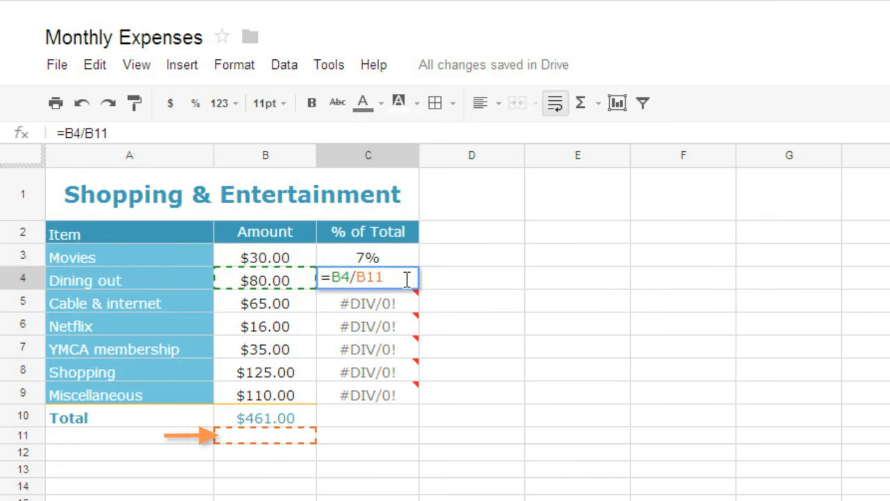
pyautogui.press('Return')
pyautogui.doubleClick(408, 303)
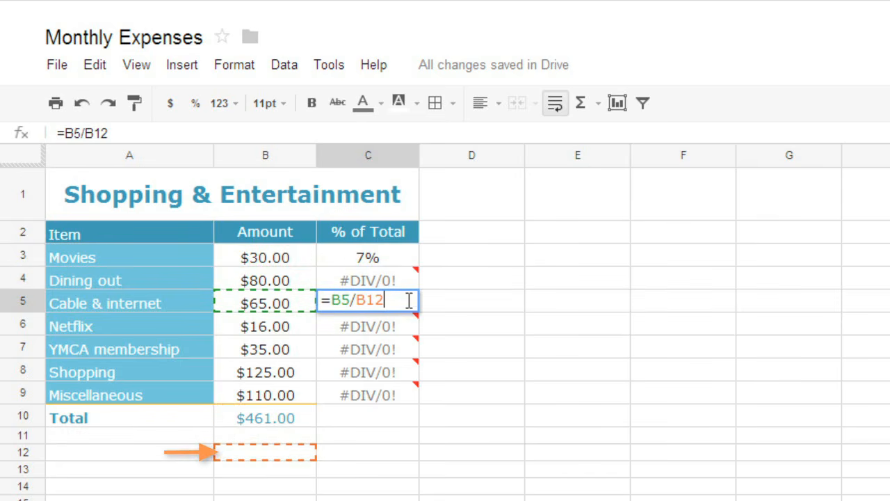
pyautogui.press('Return')
pyautogui.doubleClick(409, 324)
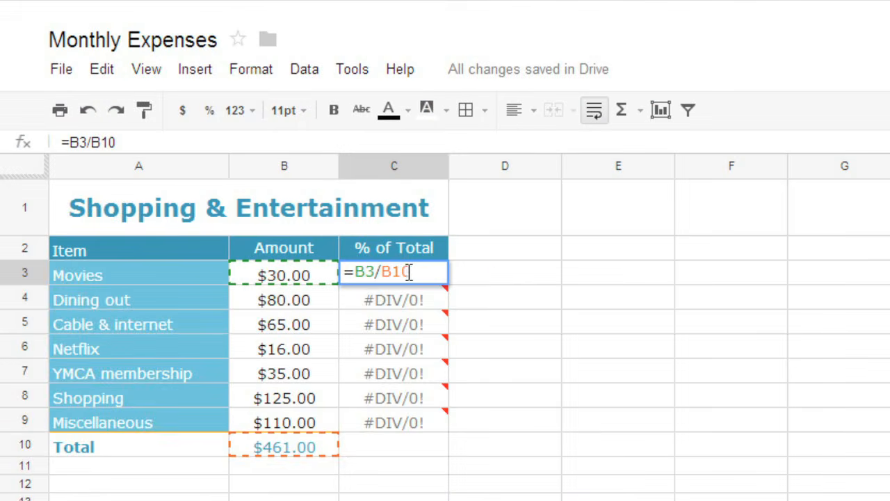
# - Change the Movies percentage formula to =B3/$B$10 and copy it down through the Miscellaneous row
pyautogui.click(382, 272)
pyautogui.write('$')
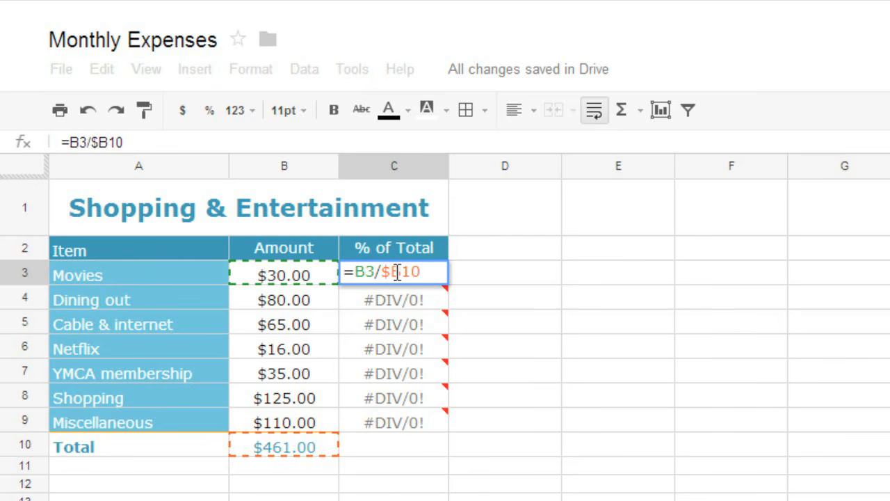
pyautogui.click(400, 272)
pyautogui.write('$')
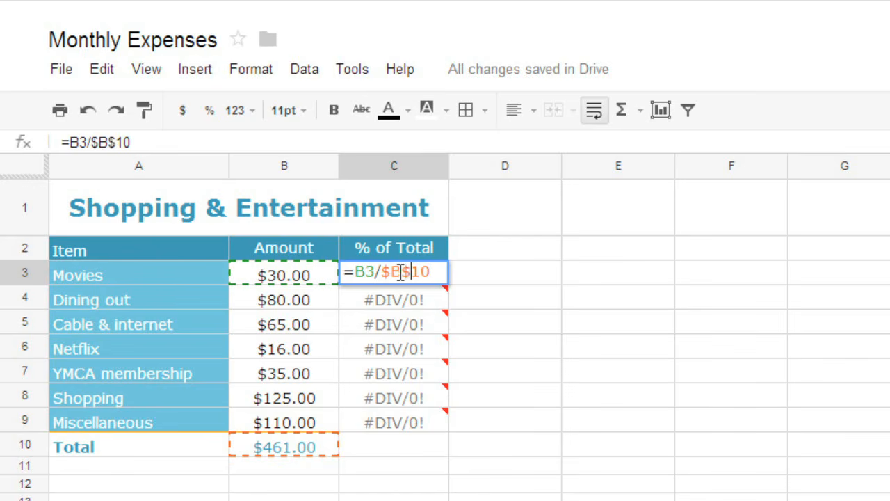
pyautogui.press('Return')
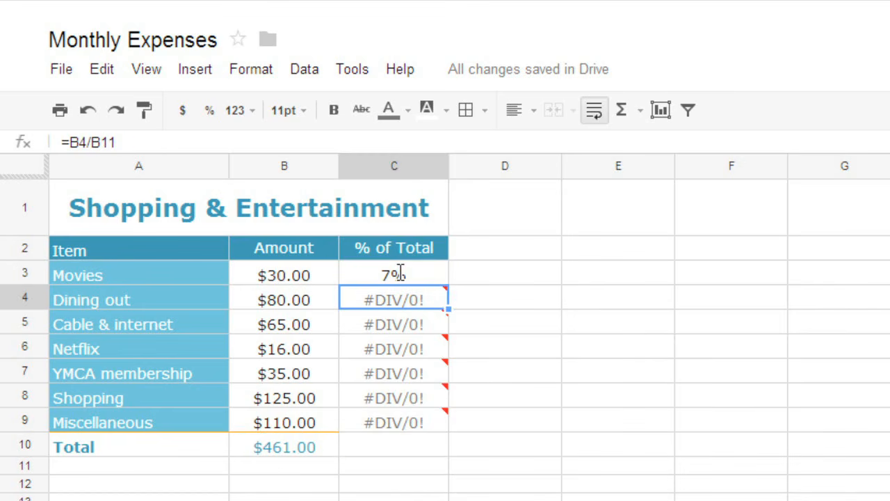
pyautogui.click(432, 278)
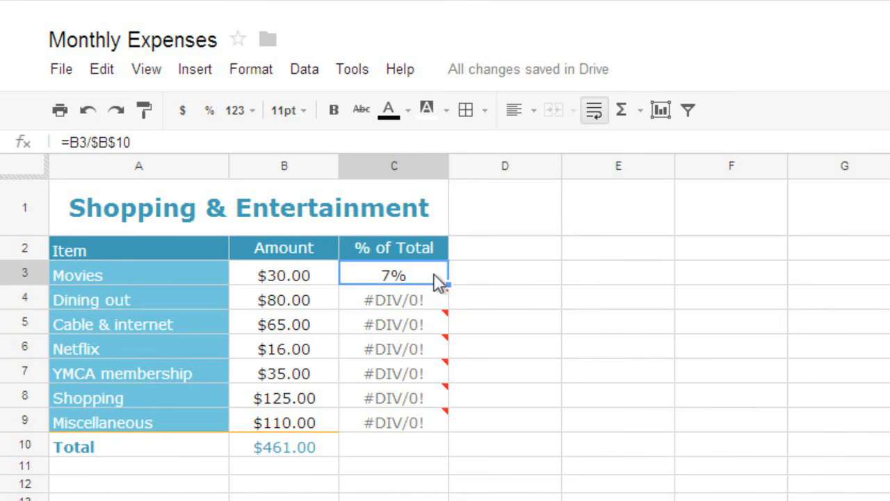
pyautogui.moveTo(447, 279); pyautogui.dragTo(446, 424)
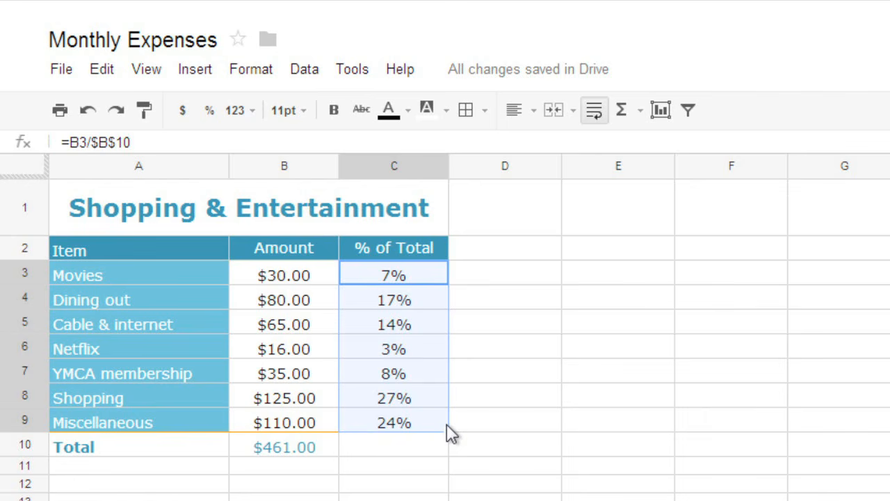
# - Check the absolute total reference in the % of Total formulas for Miscellaneous, Shopping and YMCA membership
pyautogui.doubleClick(447, 423)
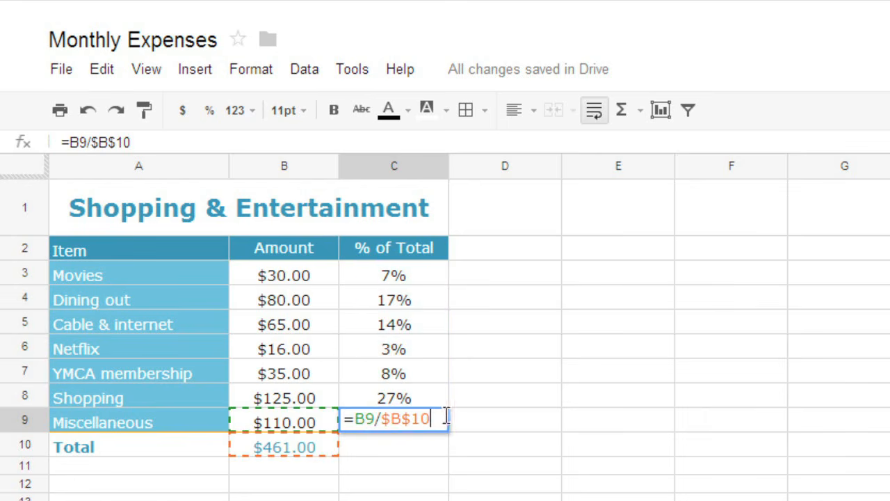
pyautogui.click(442, 402)
pyautogui.doubleClick(440, 397)
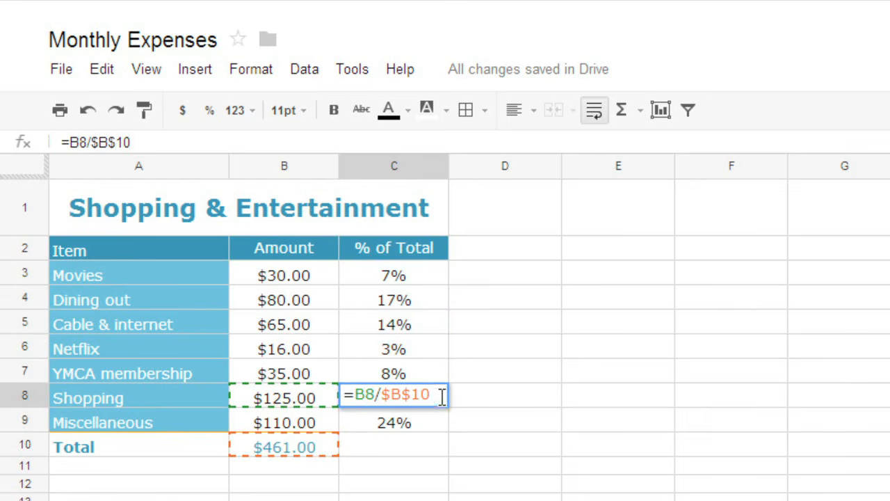
pyautogui.click(441, 381)
pyautogui.doubleClick(440, 373)
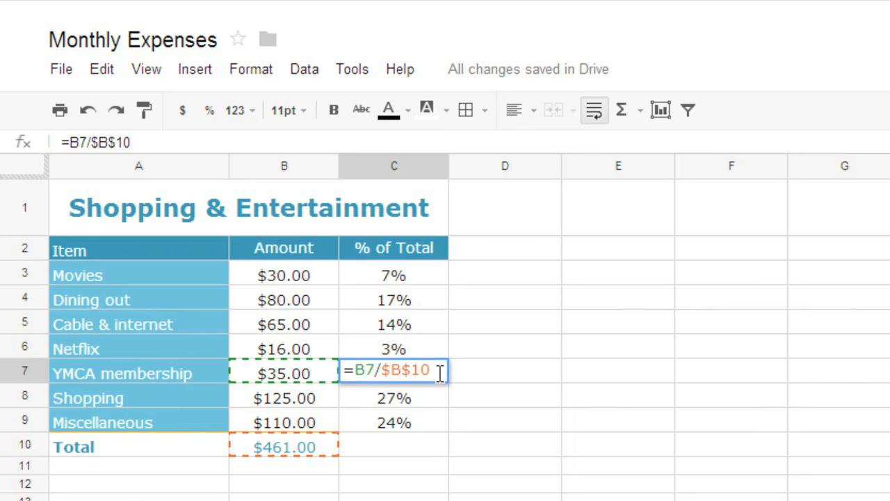